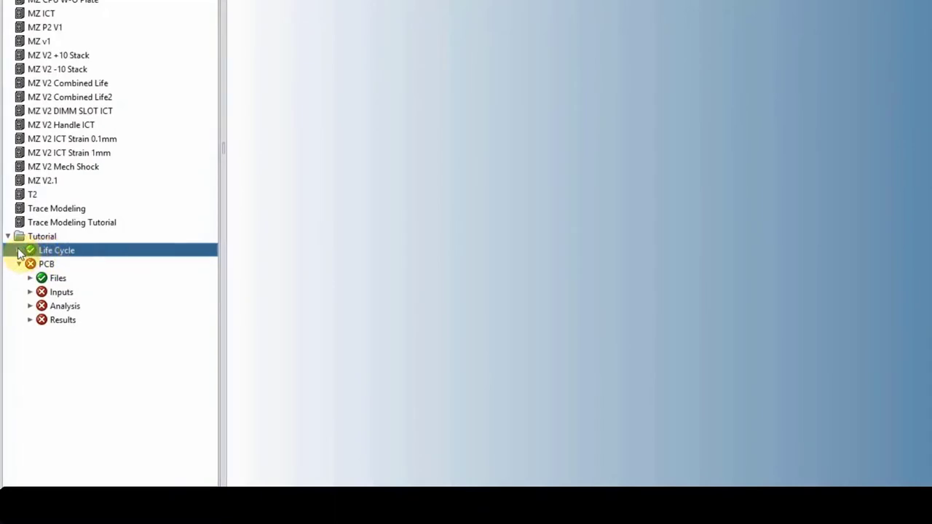
# Step: Expand and collapse Life Cycle, then select the Tutorial project's PCB
pyautogui.click(19, 251)
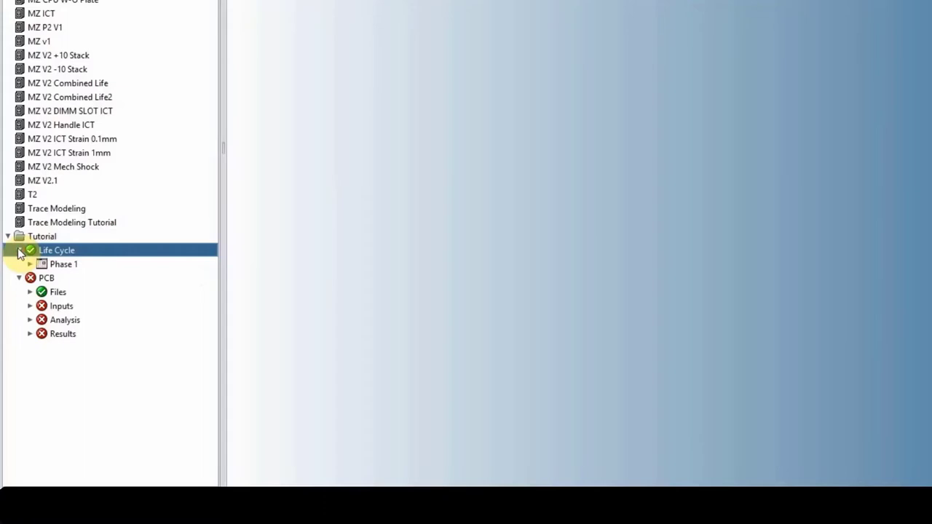
pyautogui.click(19, 252)
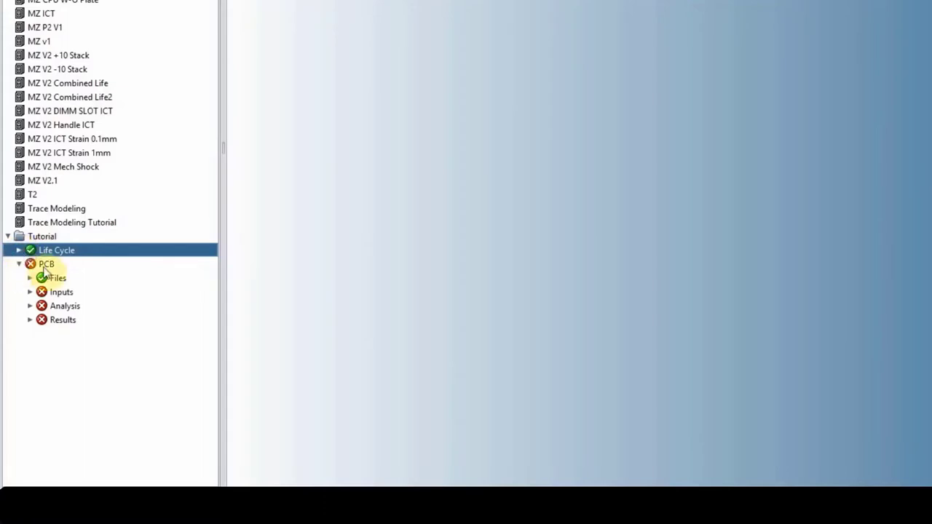
pyautogui.click(49, 266)
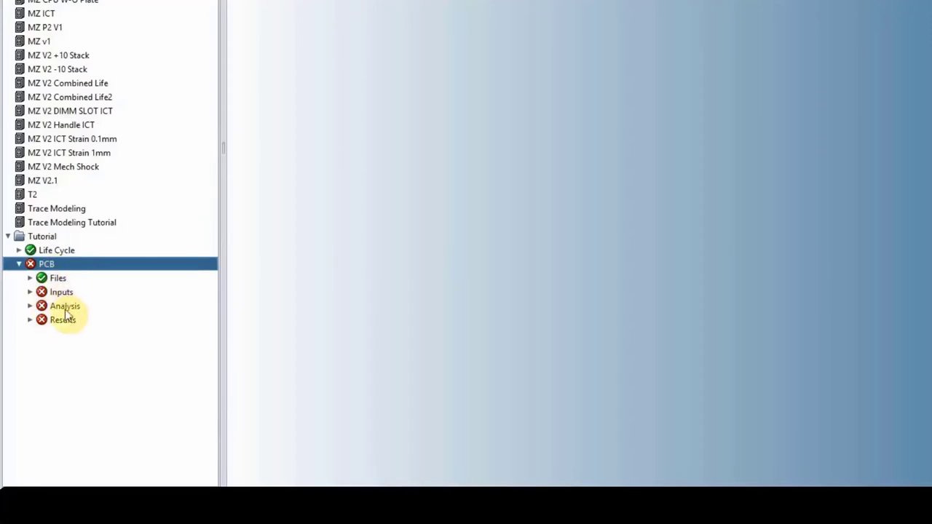
pyautogui.click(29, 279)
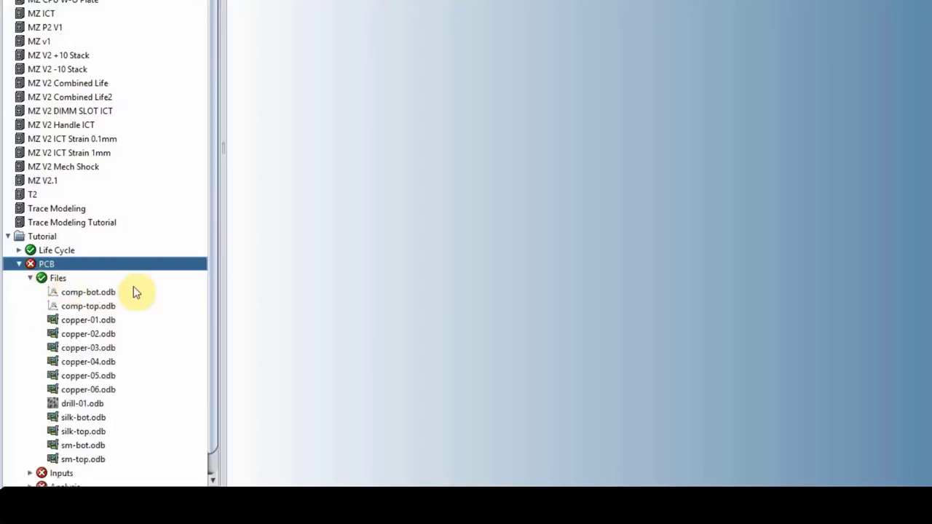
pyautogui.scroll(-1, 134, 286)
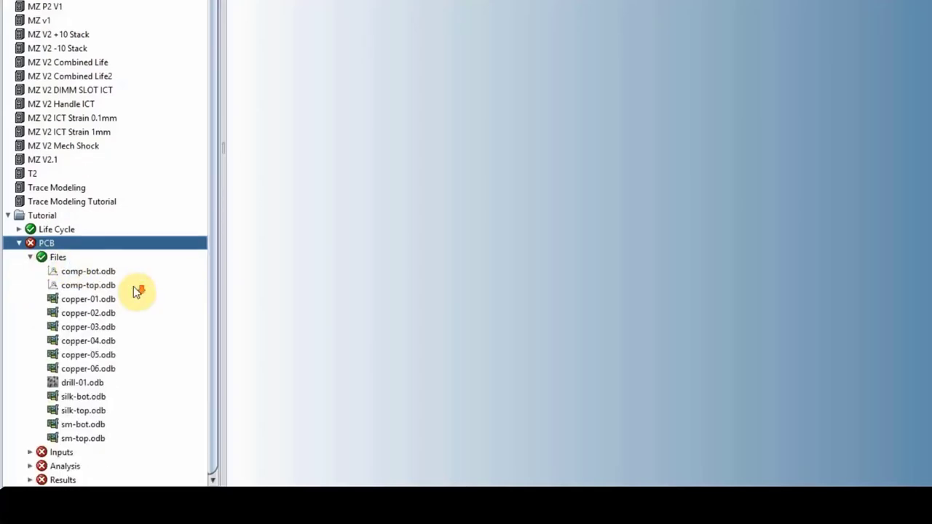
pyautogui.click(81, 276)
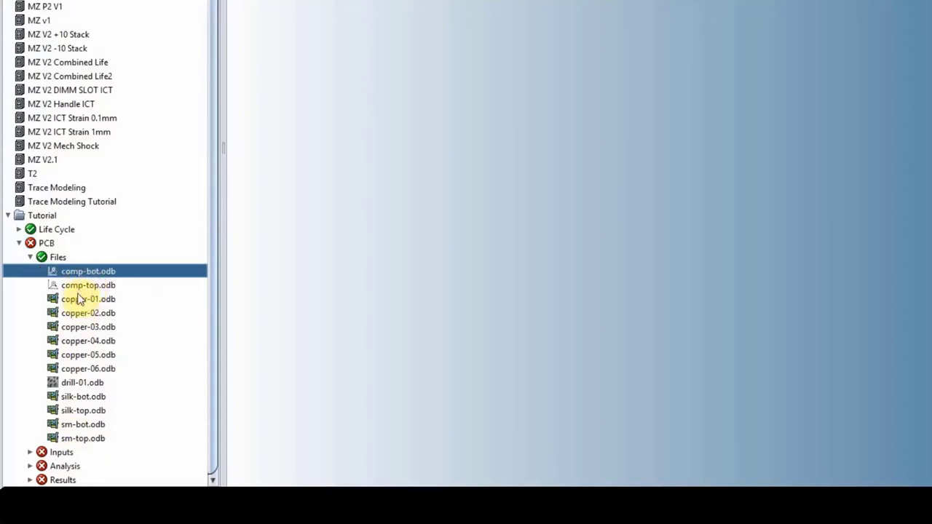
pyautogui.click(80, 301)
pyautogui.click(82, 369)
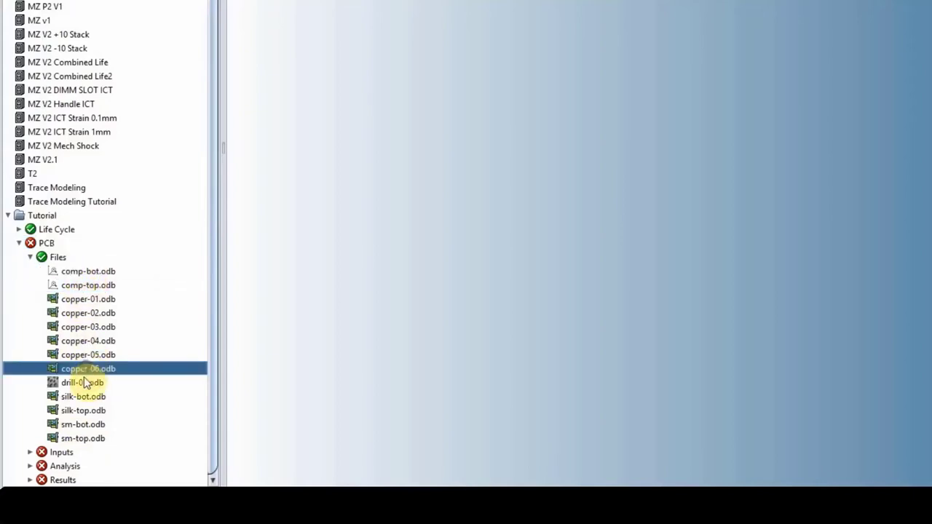
pyautogui.click(83, 383)
pyautogui.click(80, 398)
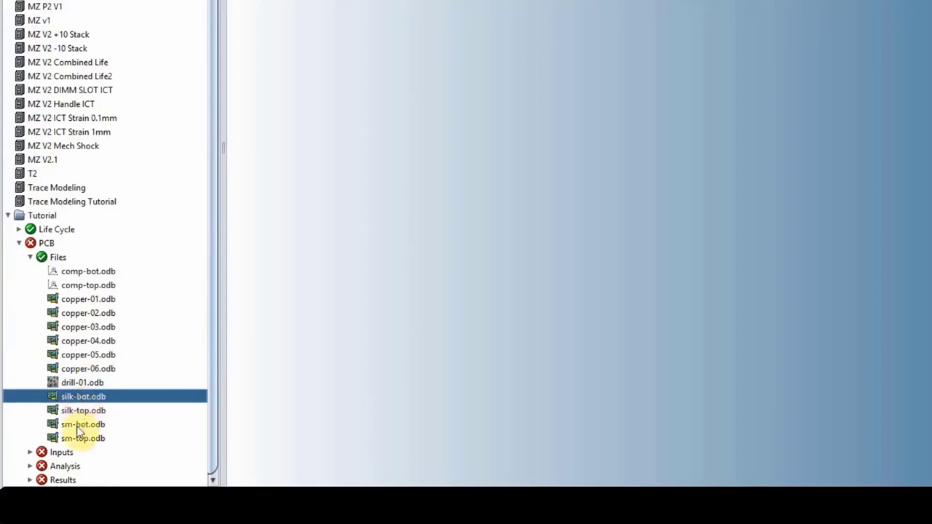
pyautogui.click(78, 427)
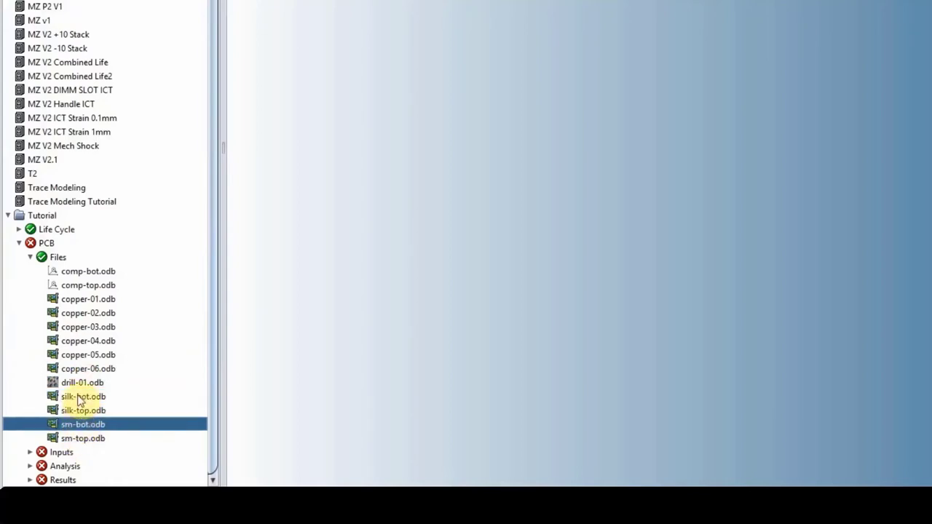
pyautogui.click(71, 412)
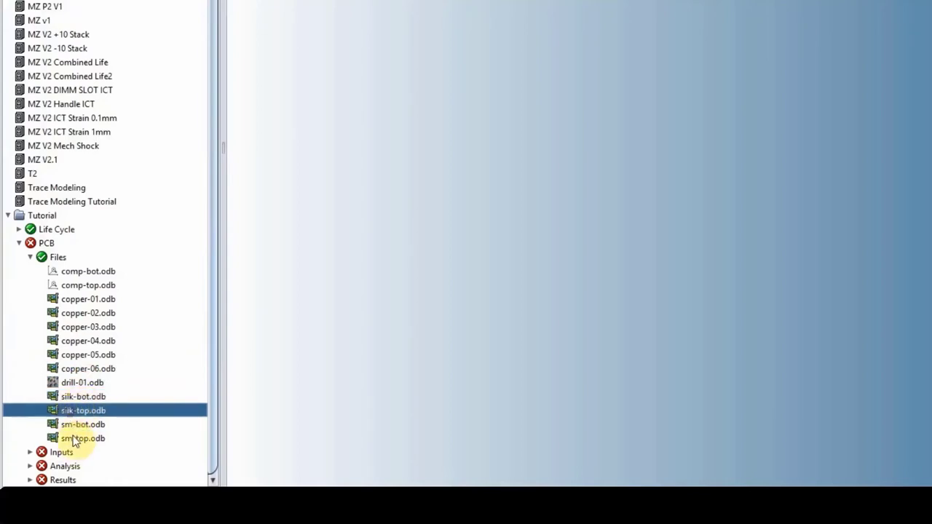
# Step: Expand the PCB's Inputs and point out Parts List, Stackup and Layers
pyautogui.click(30, 452)
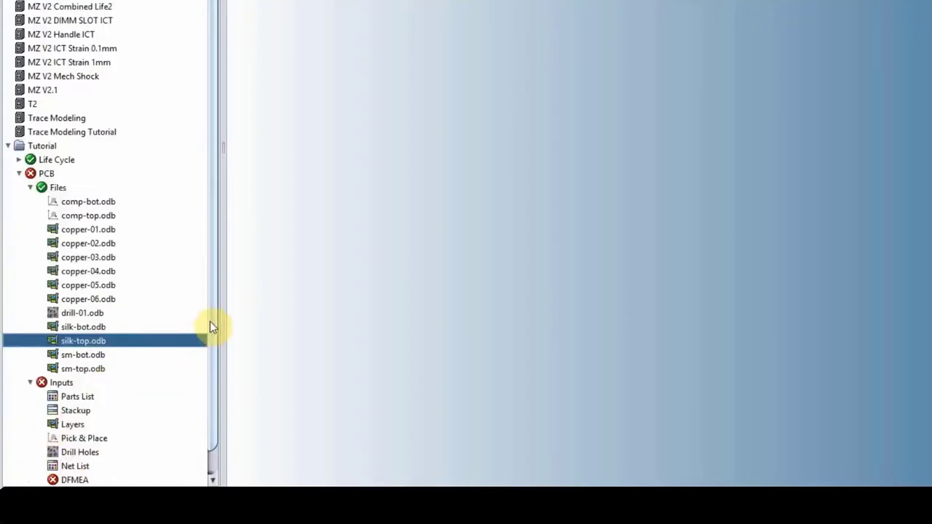
pyautogui.moveTo(209, 324); pyautogui.dragTo(206, 434)
pyautogui.click(75, 369)
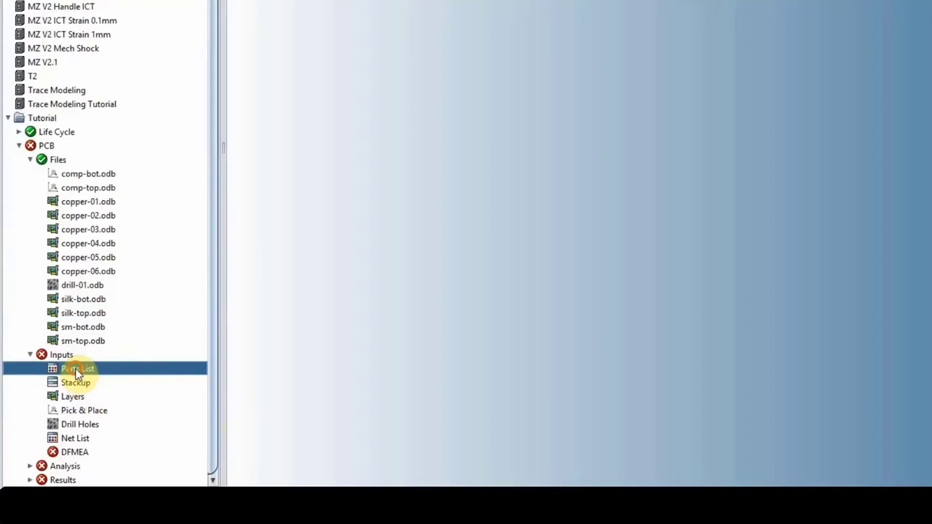
pyautogui.click(78, 384)
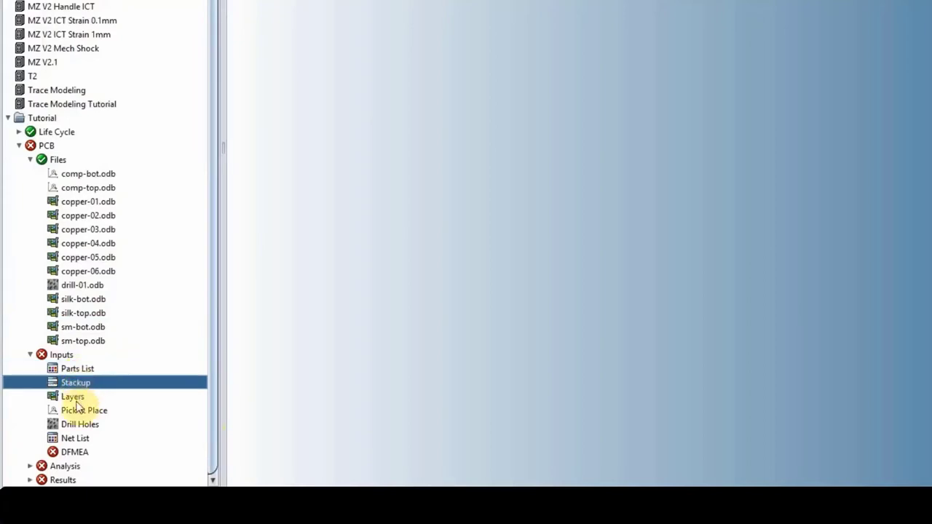
pyautogui.click(76, 399)
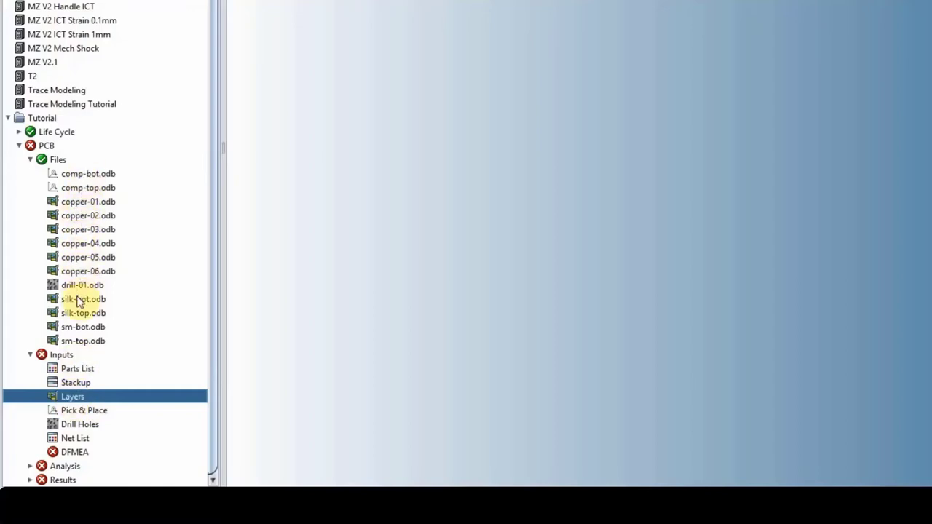
# Step: Open the Layers viewer full screen and toggle component bodies off and on
pyautogui.doubleClick(77, 402)
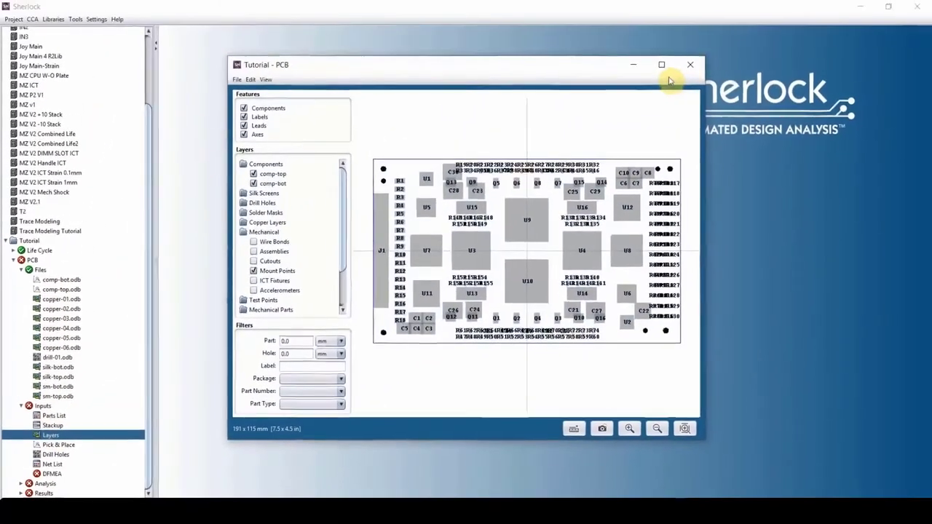
pyautogui.click(661, 66)
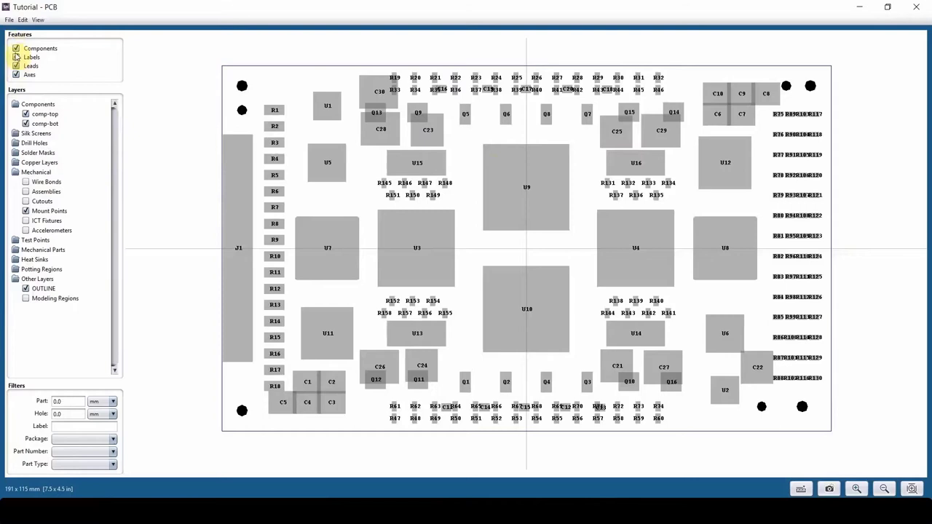
pyautogui.click(17, 48)
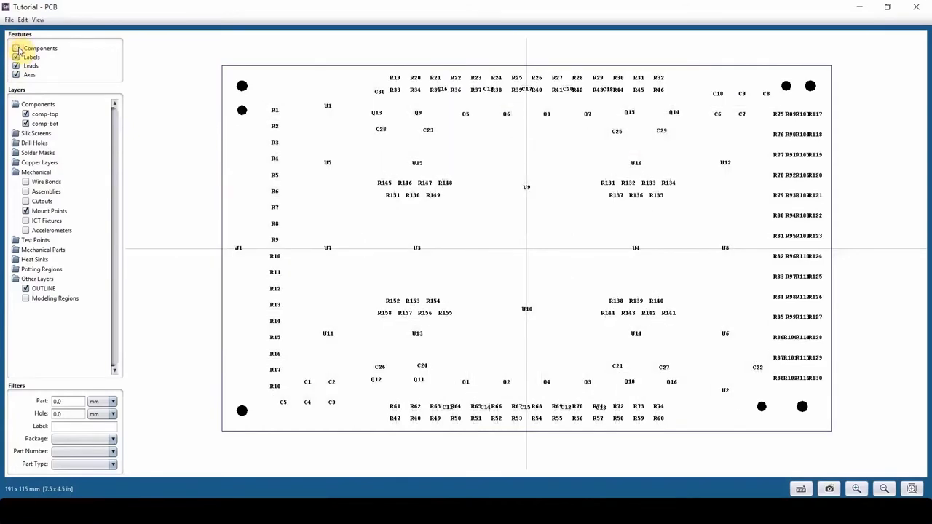
pyautogui.click(16, 49)
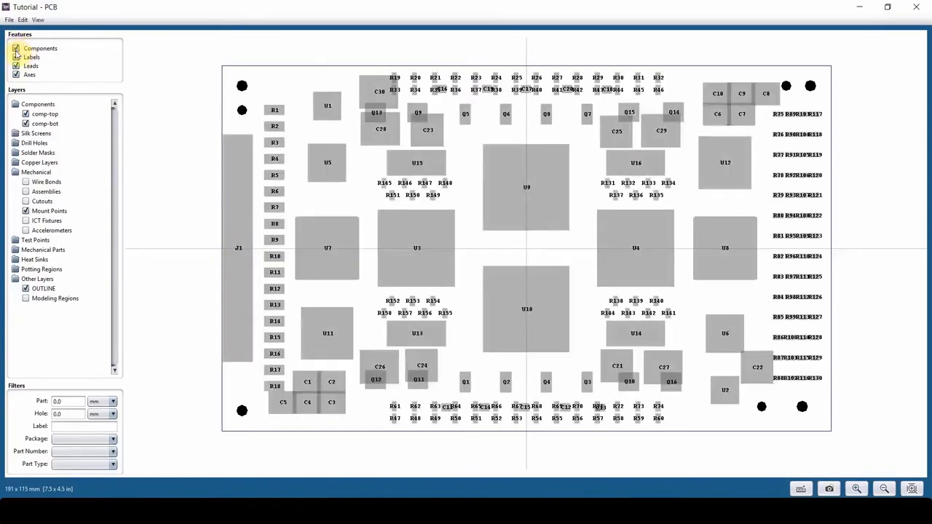
# Step: Toggle the part labels and the axis lines off and back on
pyautogui.click(16, 56)
pyautogui.click(16, 56)
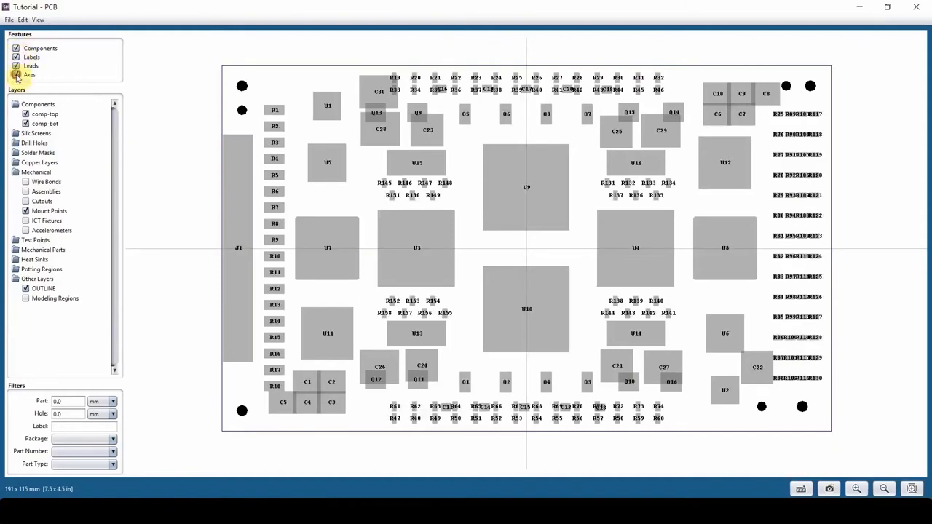
pyautogui.click(16, 75)
pyautogui.click(16, 75)
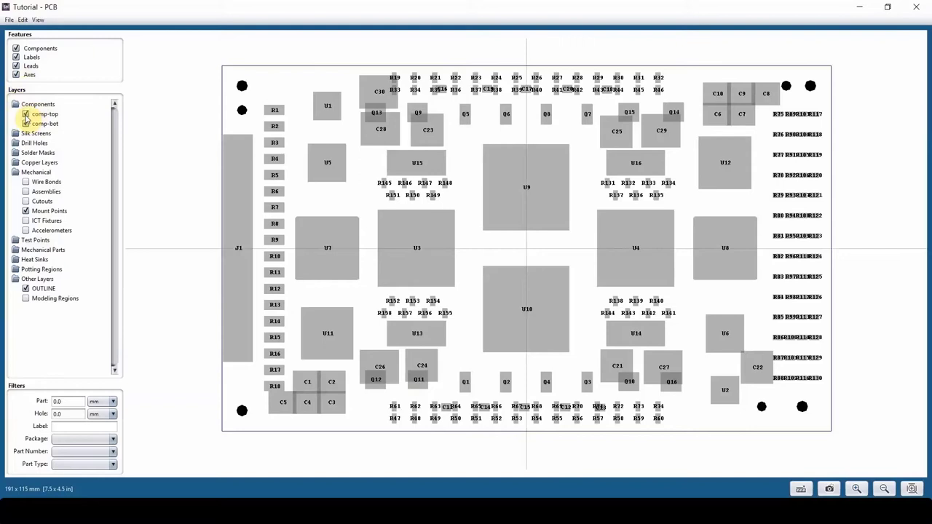
# Step: Toggle top components, hide bottom components, and preview then remove the top silkscreen
pyautogui.click(27, 115)
pyautogui.click(27, 115)
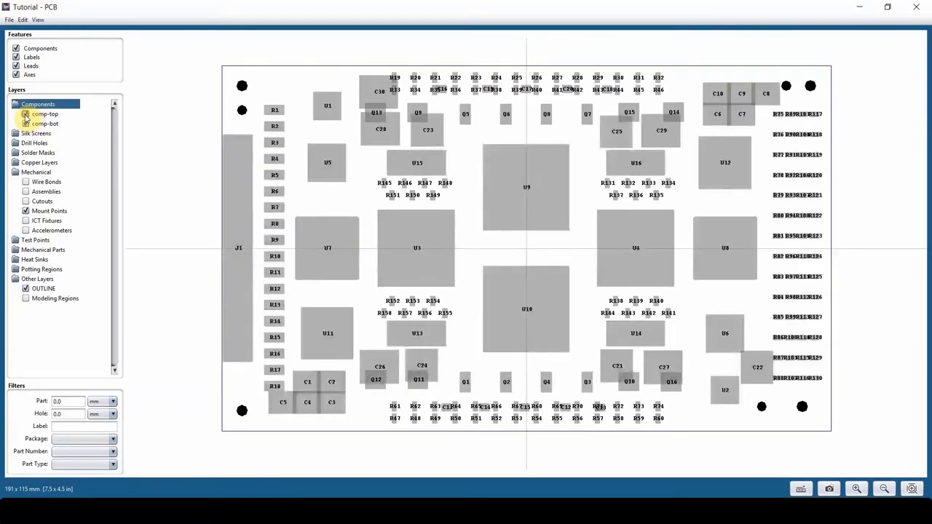
pyautogui.click(26, 123)
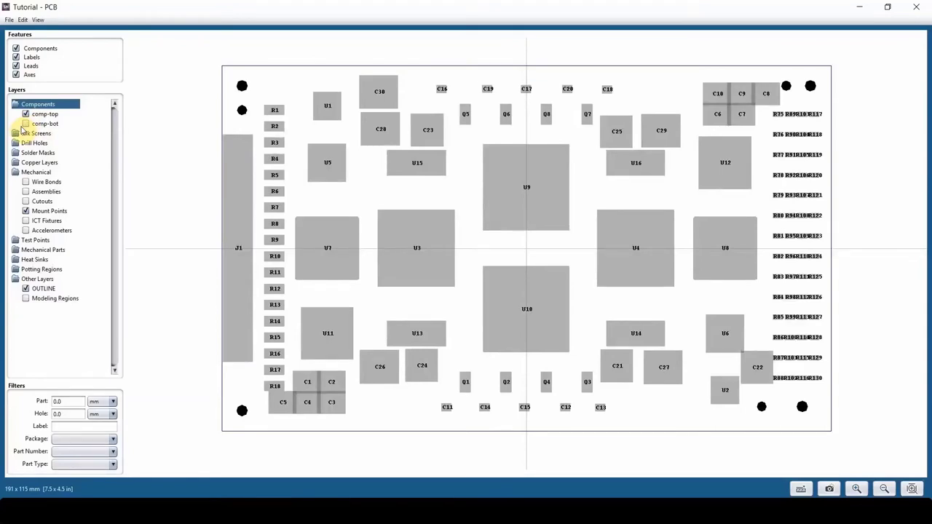
pyautogui.doubleClick(37, 134)
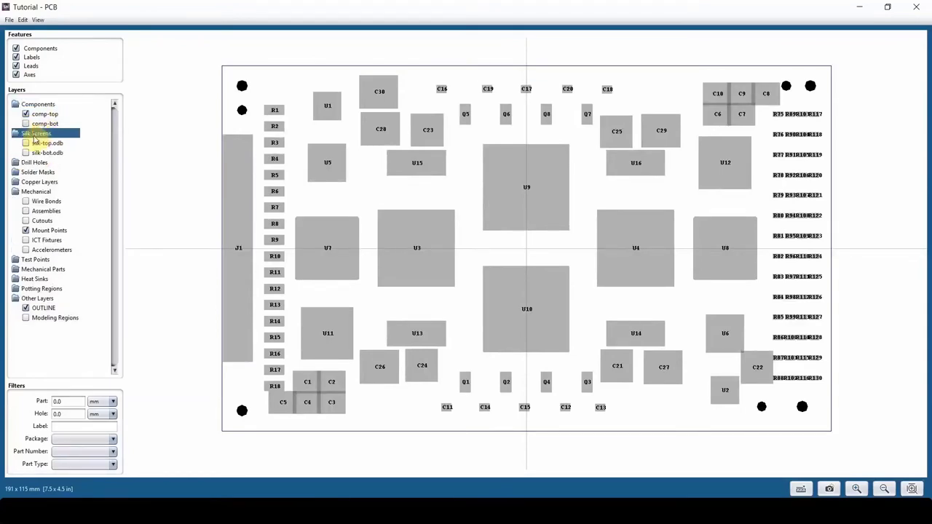
pyautogui.click(26, 143)
pyautogui.click(26, 143)
# Step: Preview the drill hole layer on the board, then hide it
pyautogui.doubleClick(30, 162)
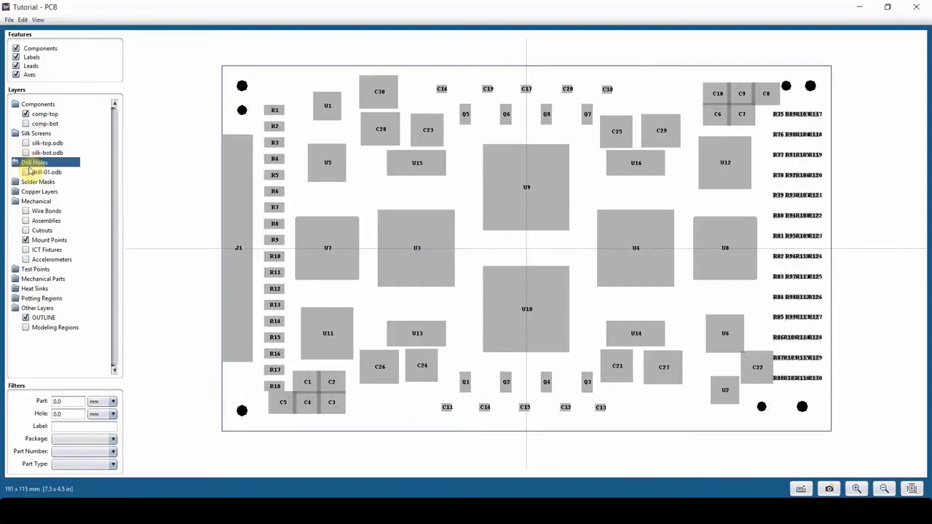
pyautogui.click(27, 172)
pyautogui.click(26, 172)
pyautogui.click(26, 171)
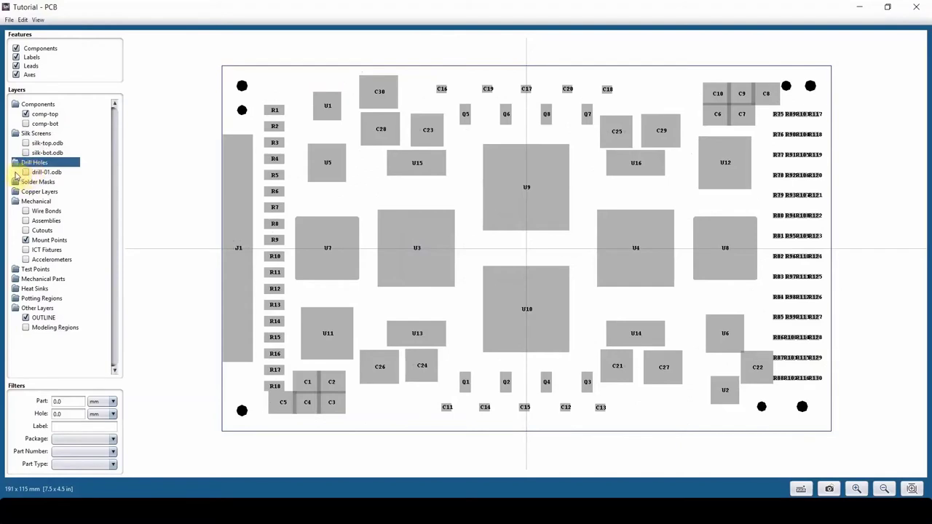
# Step: Show the sm-top and sm-bot solder mask layers, then hide both again
pyautogui.doubleClick(16, 182)
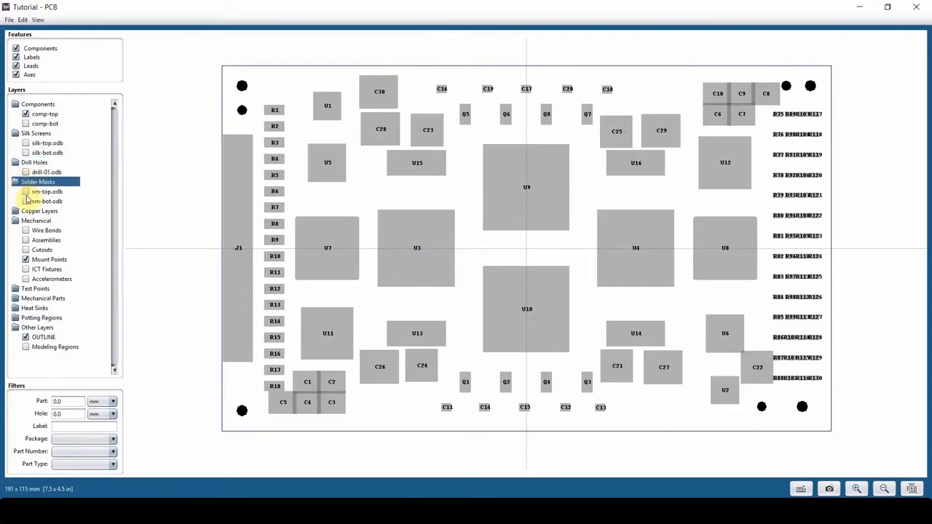
pyautogui.click(26, 192)
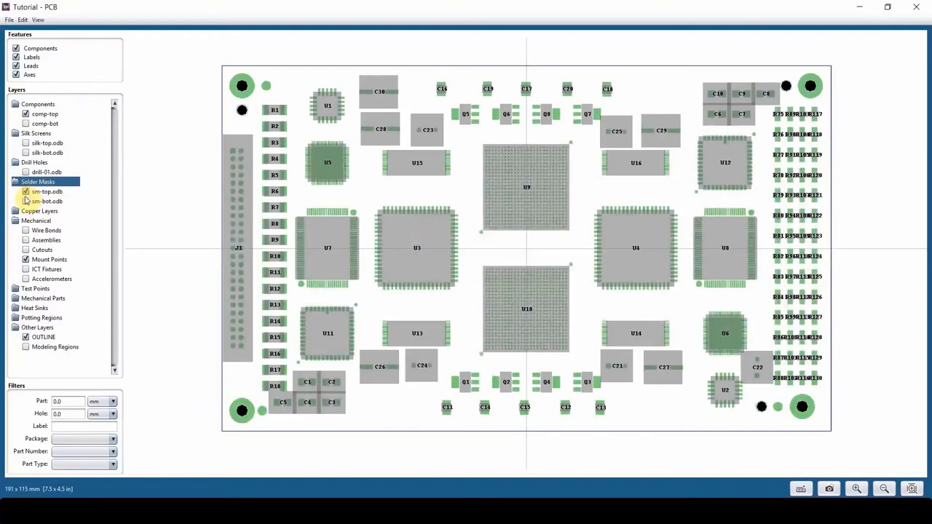
pyautogui.click(27, 202)
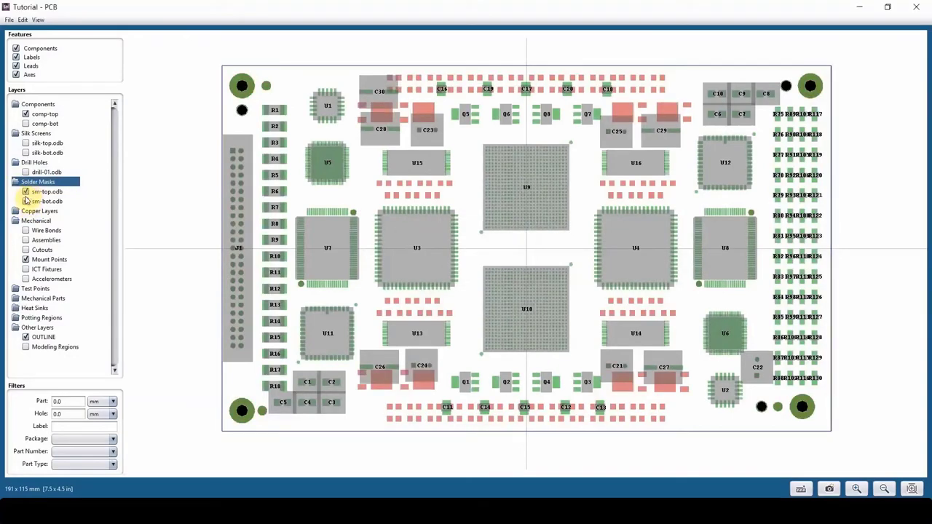
pyautogui.click(26, 202)
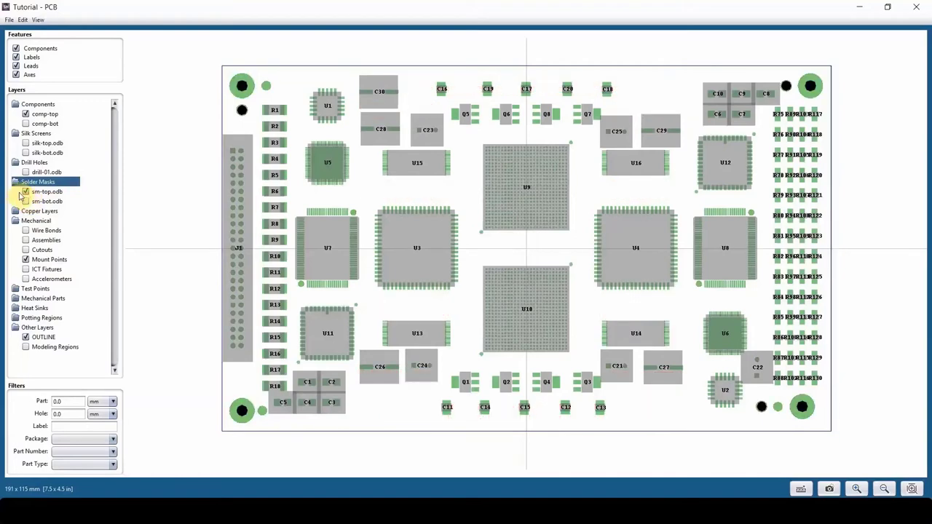
pyautogui.click(26, 192)
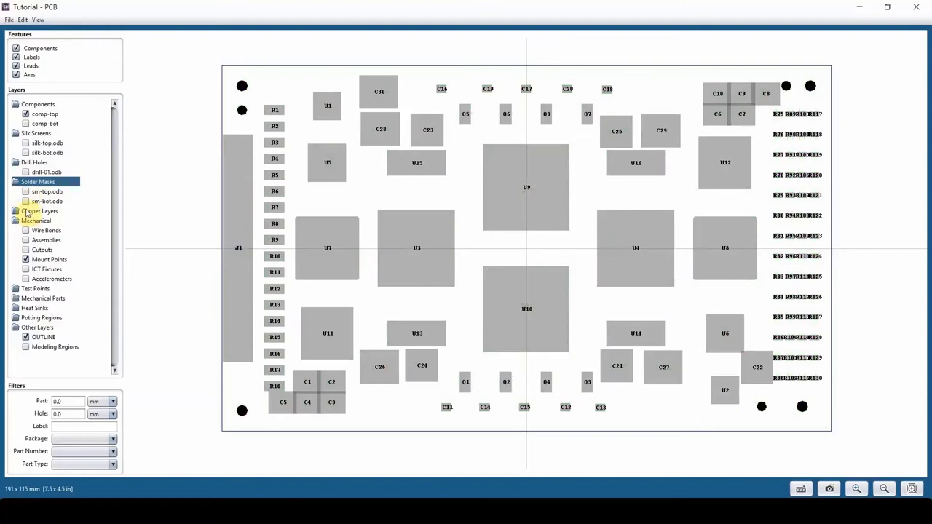
# Step: Hide top components and overlay copper layers copper-01 through copper-03
pyautogui.doubleClick(27, 211)
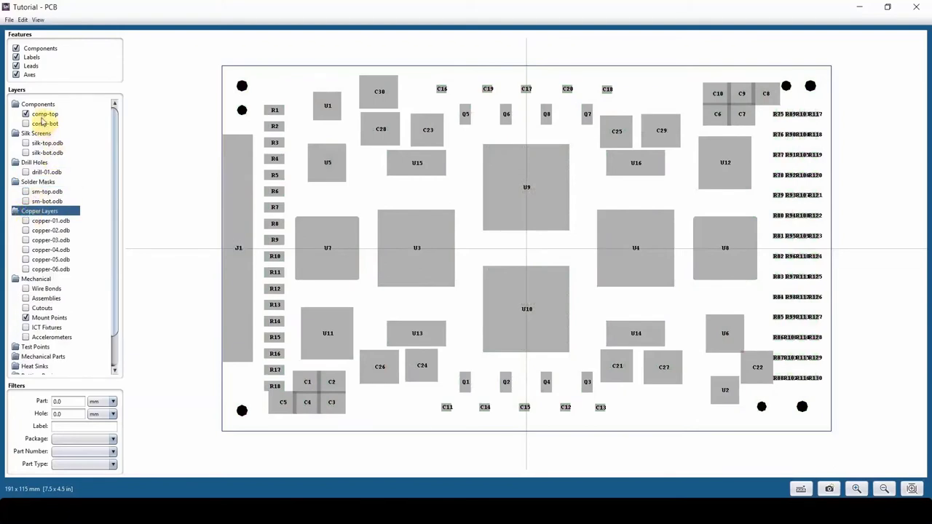
pyautogui.click(43, 115)
pyautogui.click(33, 222)
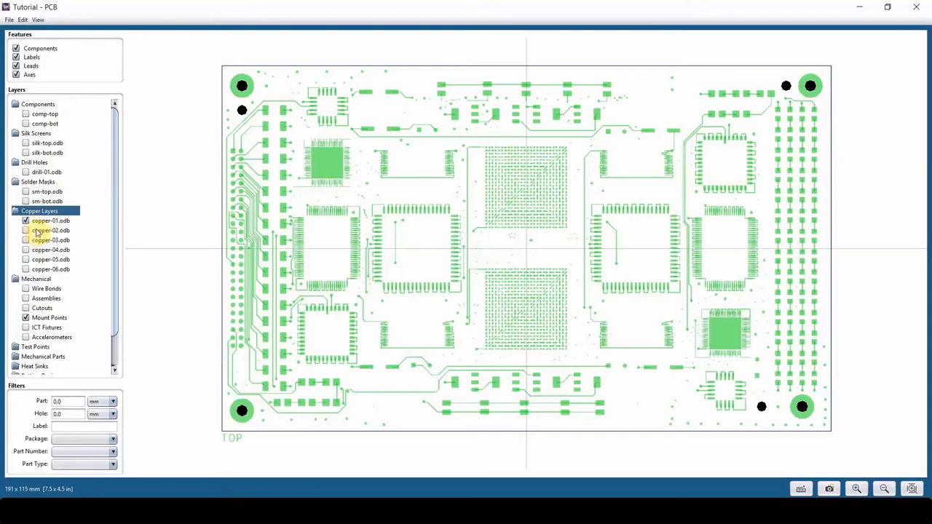
pyautogui.click(37, 232)
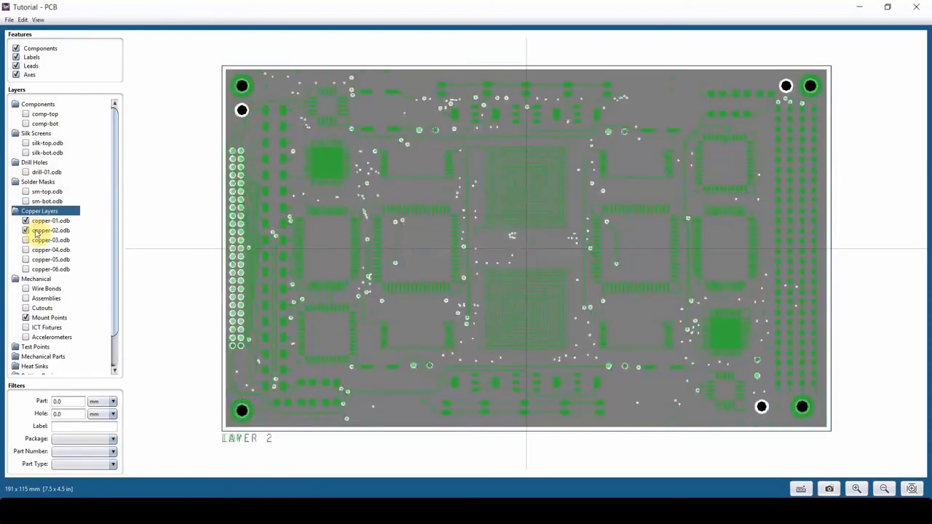
pyautogui.click(35, 241)
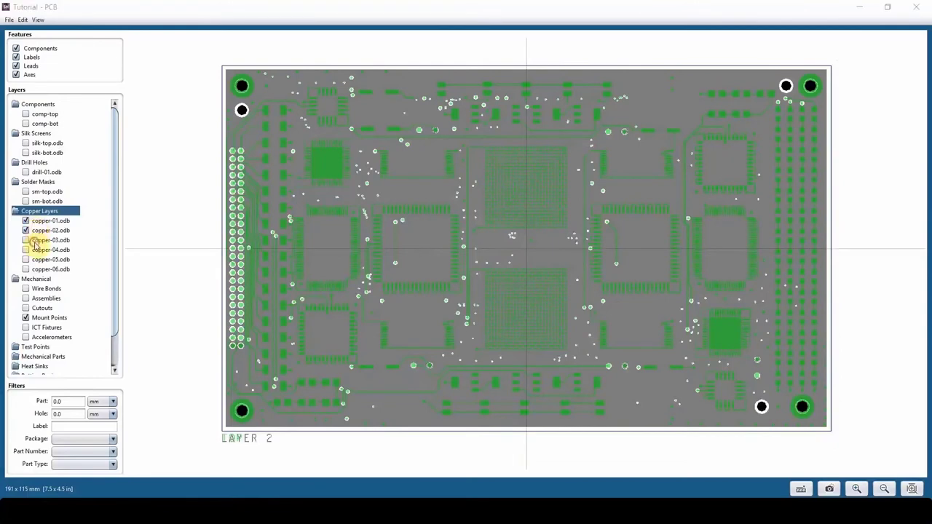
# Step: Check and uncheck copper layer 4, then turn off layers 3 and 2, leaving only copper-01
pyautogui.click(37, 250)
pyautogui.click(37, 250)
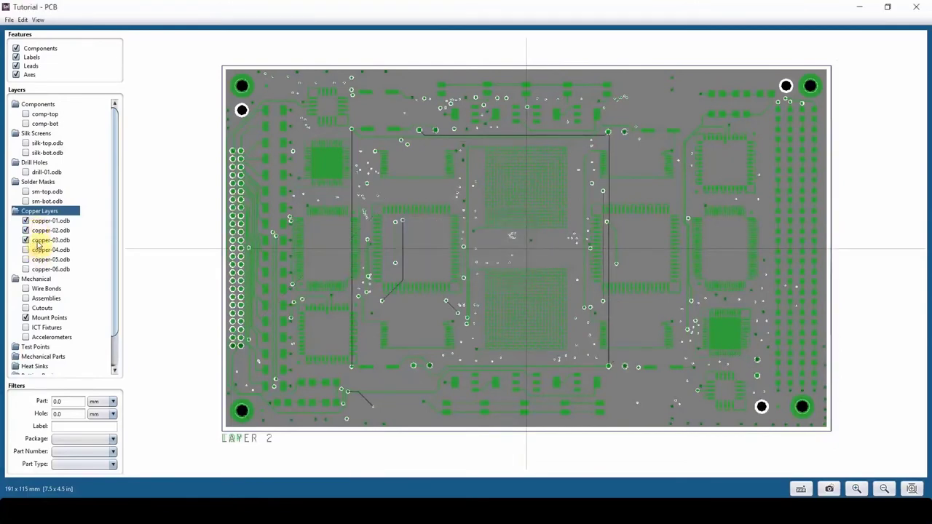
pyautogui.click(36, 239)
pyautogui.click(39, 231)
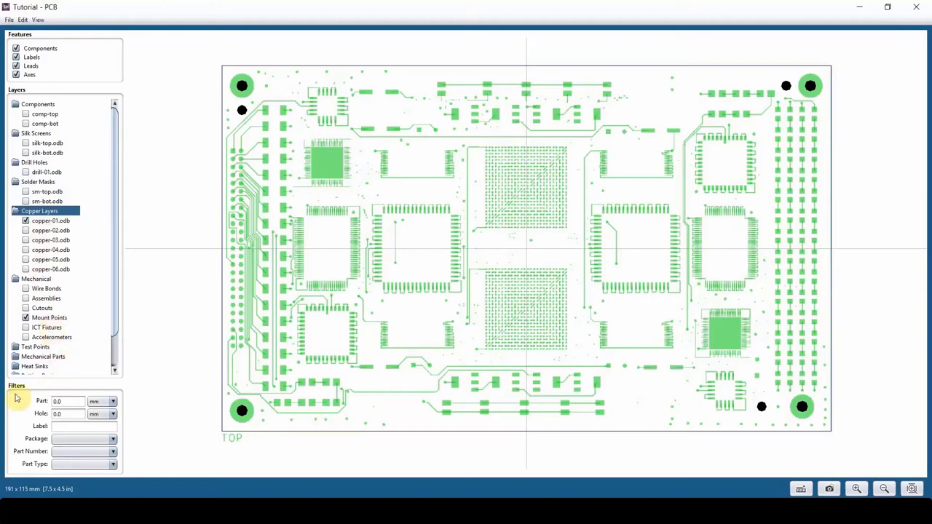
# Step: Show top components again and filter to parts 5.0 mm and larger labelled U
pyautogui.click(26, 114)
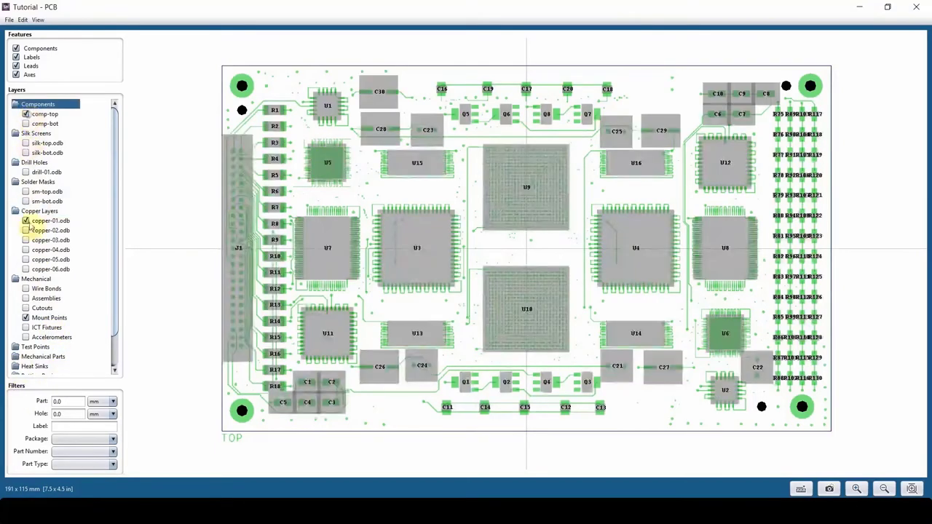
pyautogui.doubleClick(59, 401)
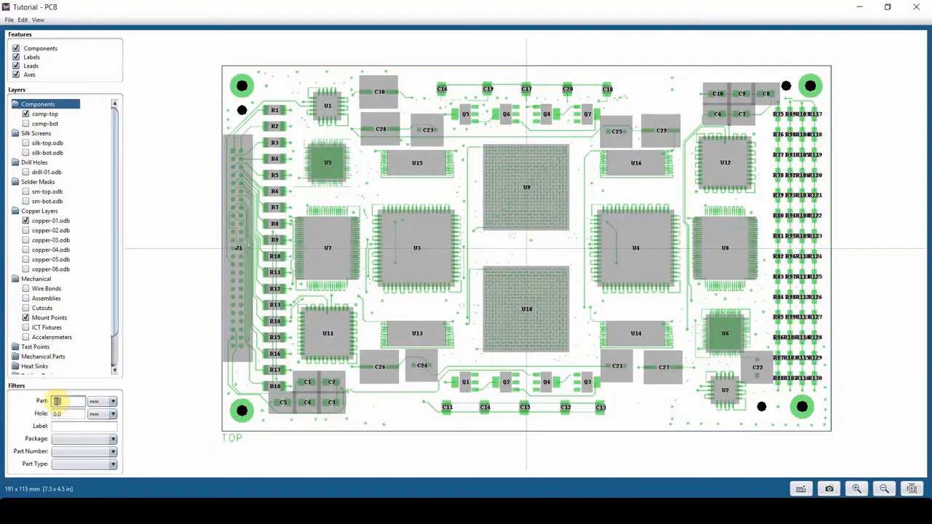
pyautogui.write('5')
pyautogui.press('Return')
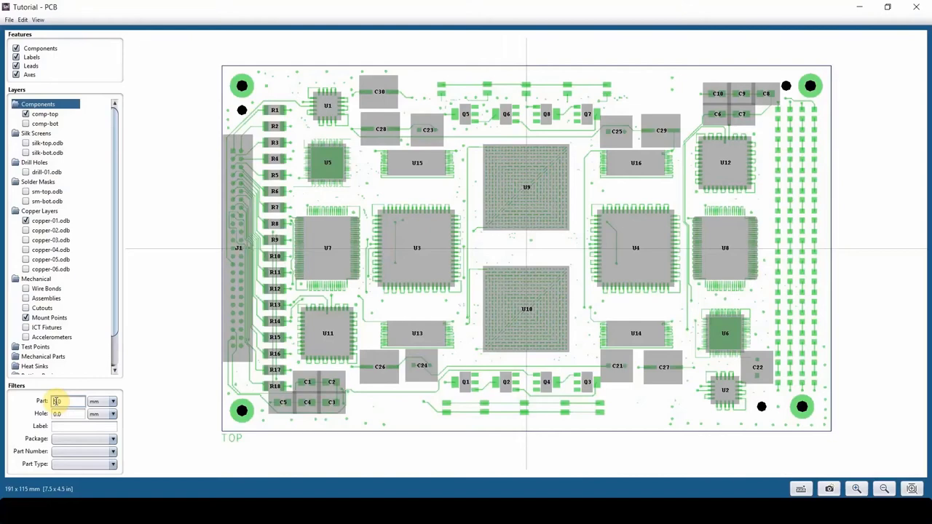
pyautogui.click(75, 429)
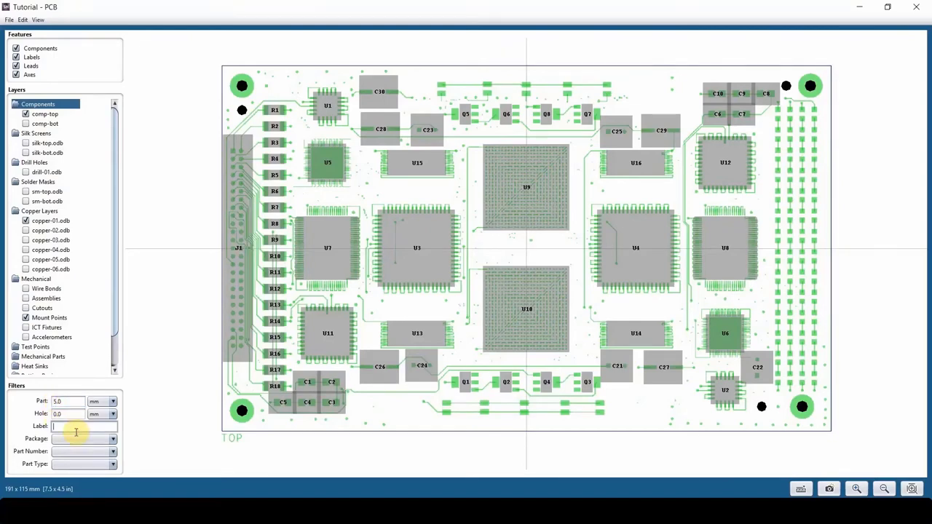
pyautogui.press('Return')
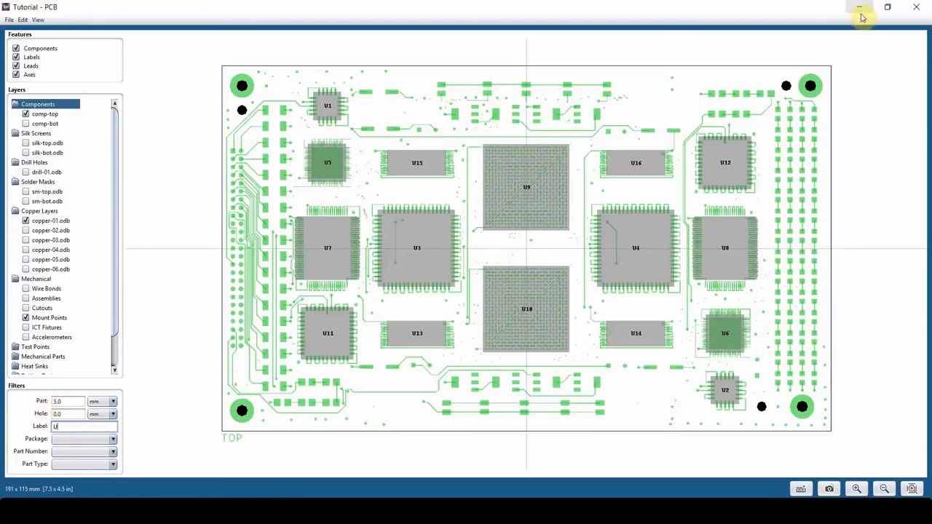
# Step: Close the PCB layer viewer and reopen it full screen from Layers
pyautogui.click(915, 12)
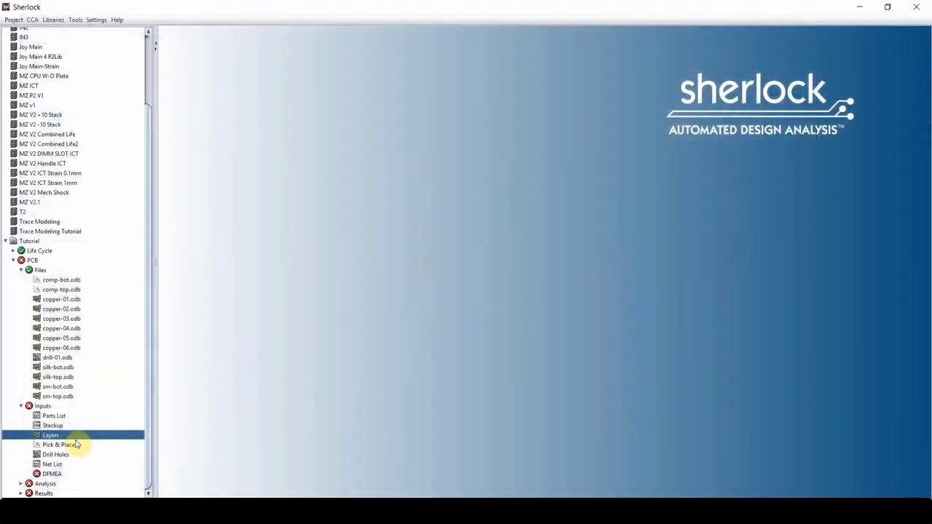
pyautogui.doubleClick(53, 436)
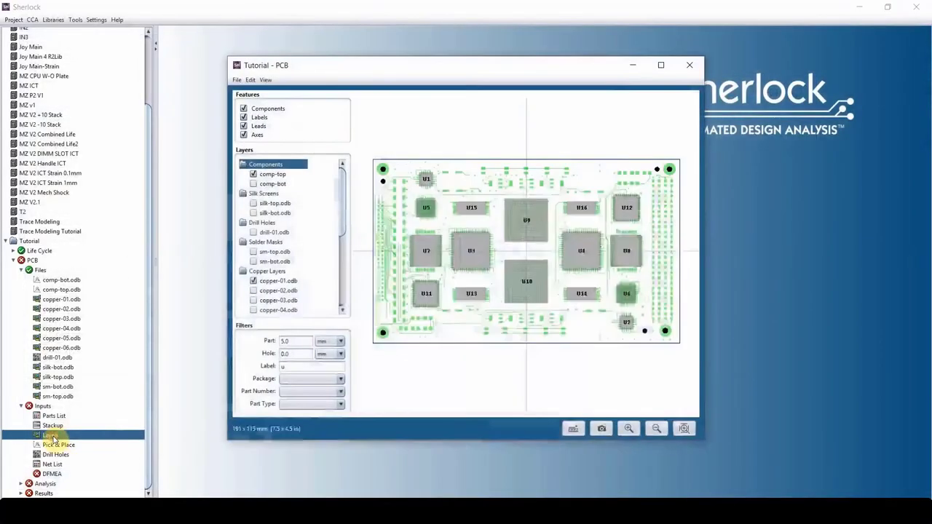
pyautogui.click(659, 66)
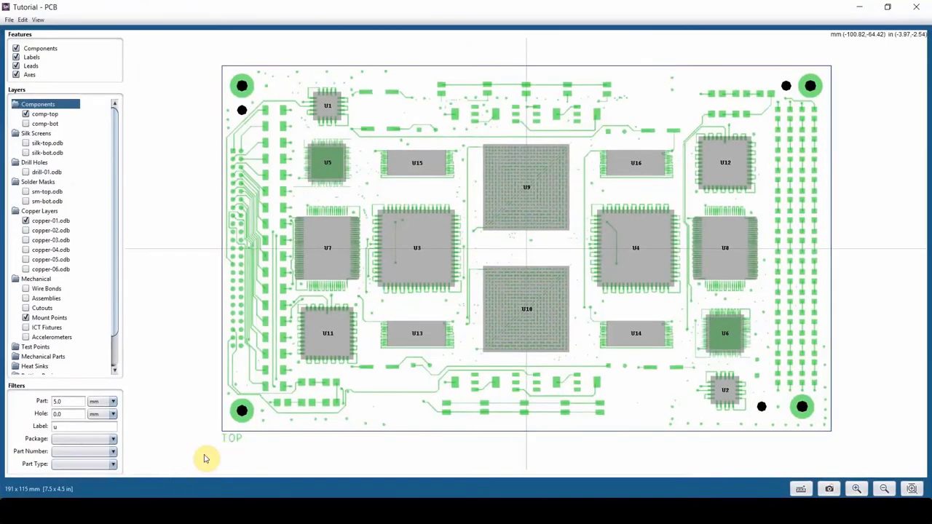
# Step: Clear the U label filter and reset the Part size filter to 0.0
pyautogui.click(66, 428)
pyautogui.press('BackSpace')
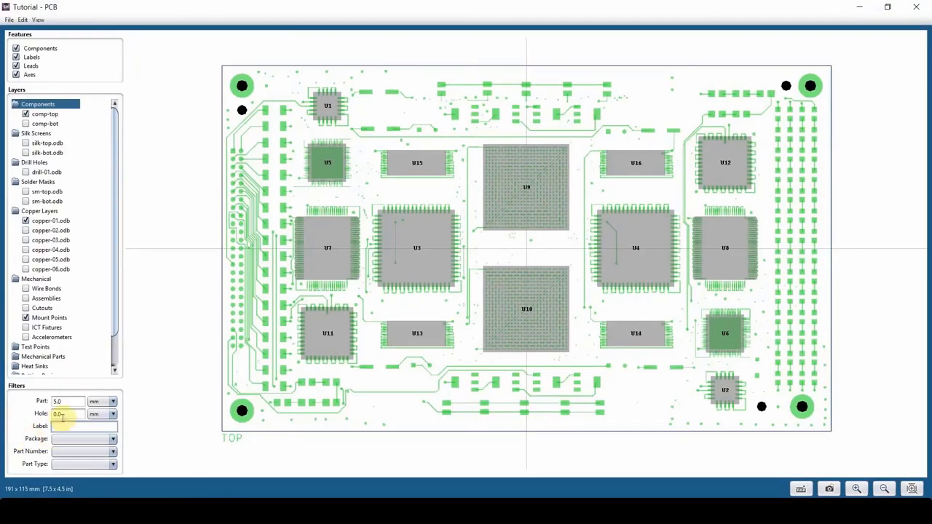
pyautogui.moveTo(58, 402); pyautogui.dragTo(1, 401)
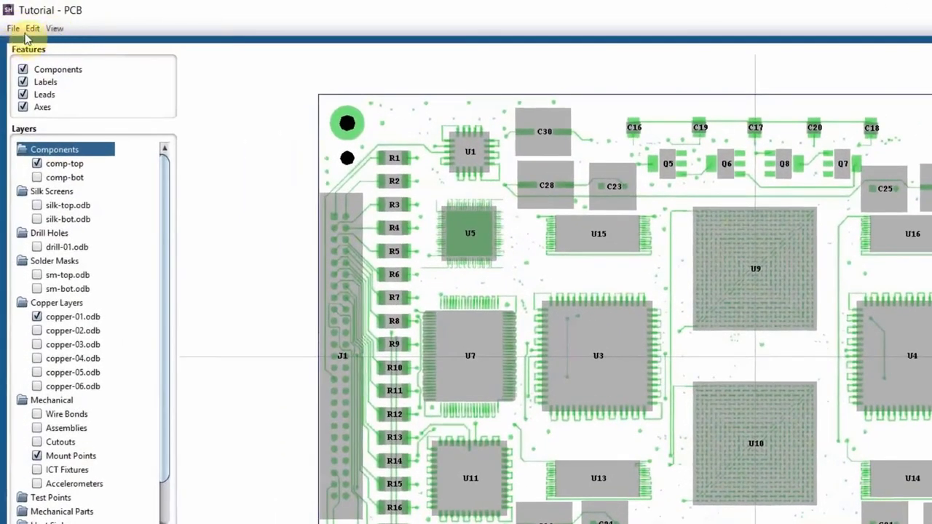
pyautogui.click(18, 30)
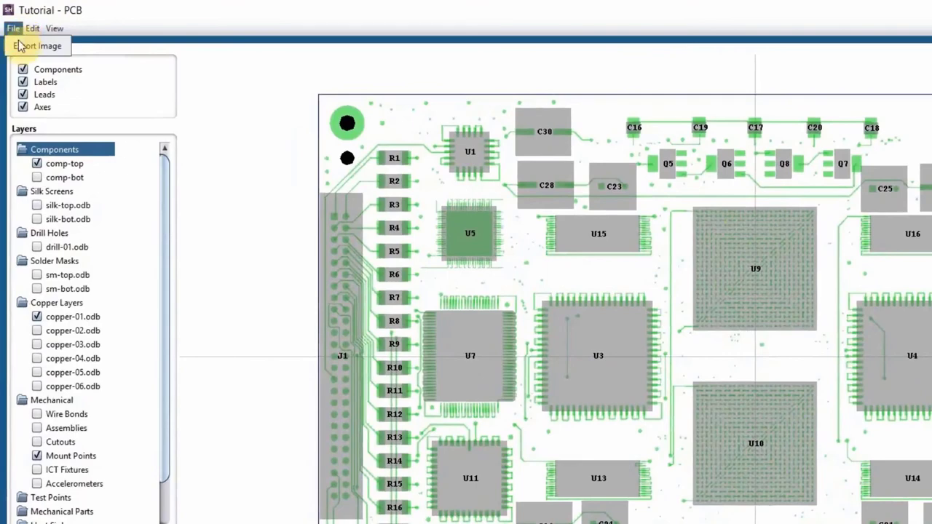
pyautogui.click(20, 42)
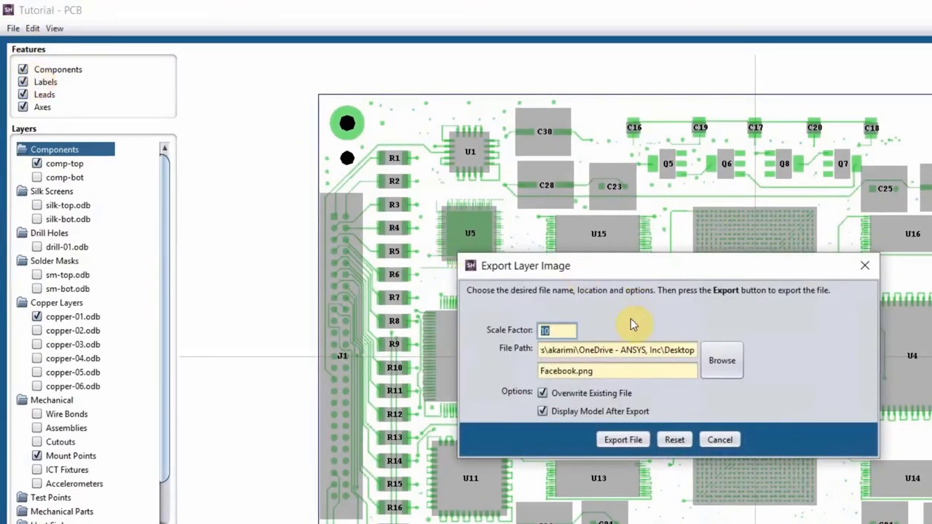
pyautogui.click(859, 267)
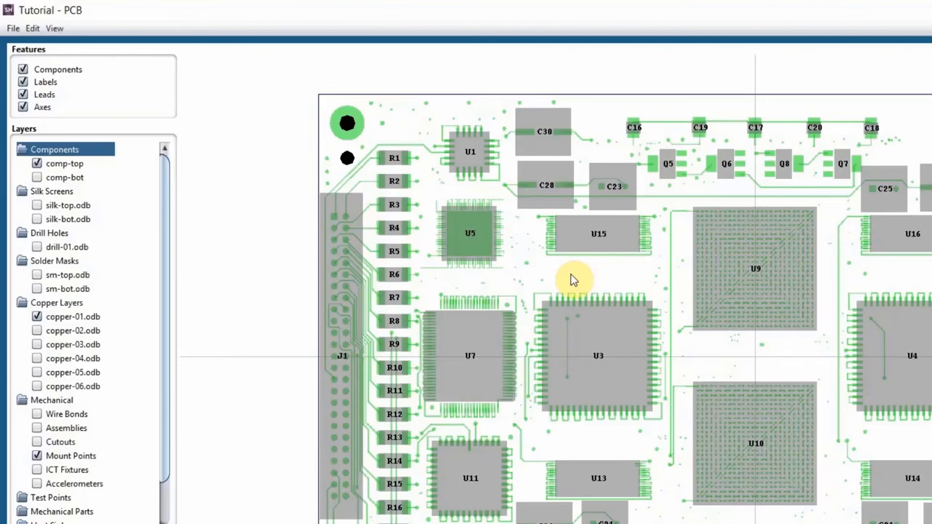
pyautogui.click(32, 31)
pyautogui.moveTo(47, 35)
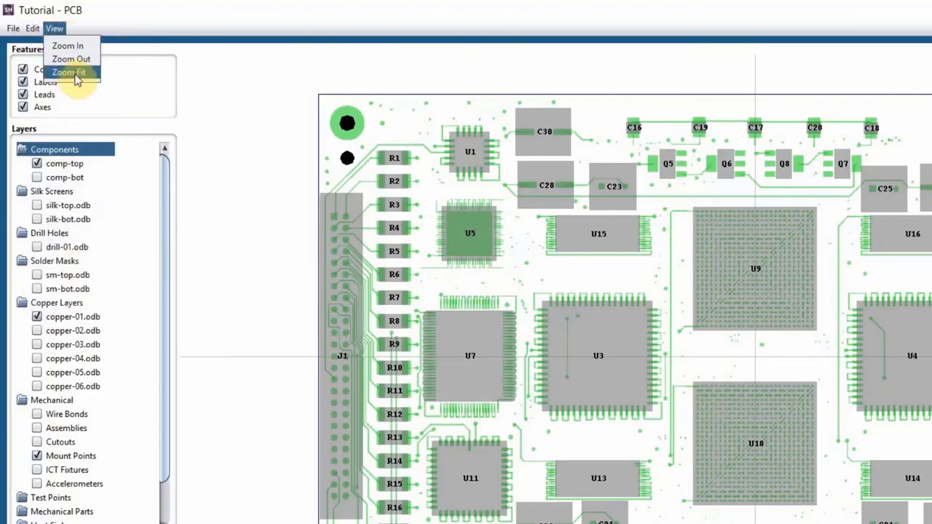
pyautogui.scroll(3, 728, 382)
pyautogui.scroll(-4, 726, 389)
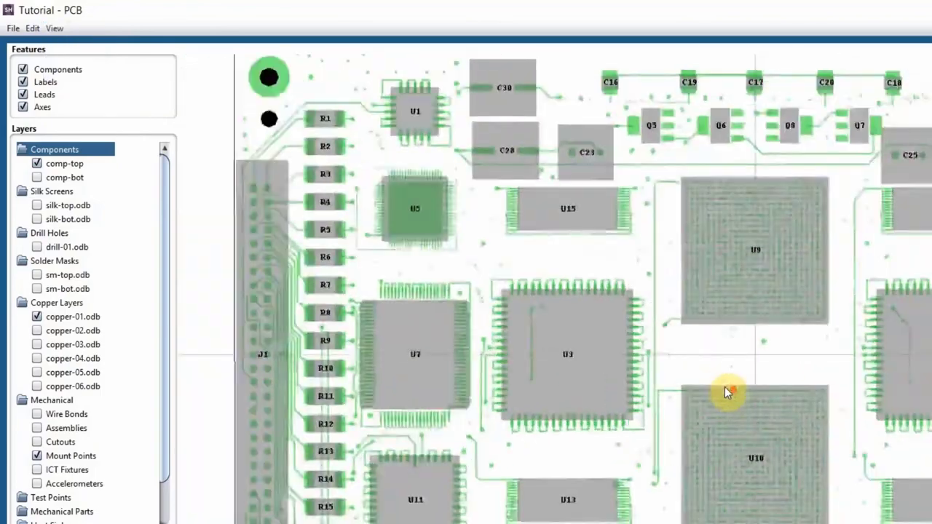
pyautogui.scroll(1, 671, 373)
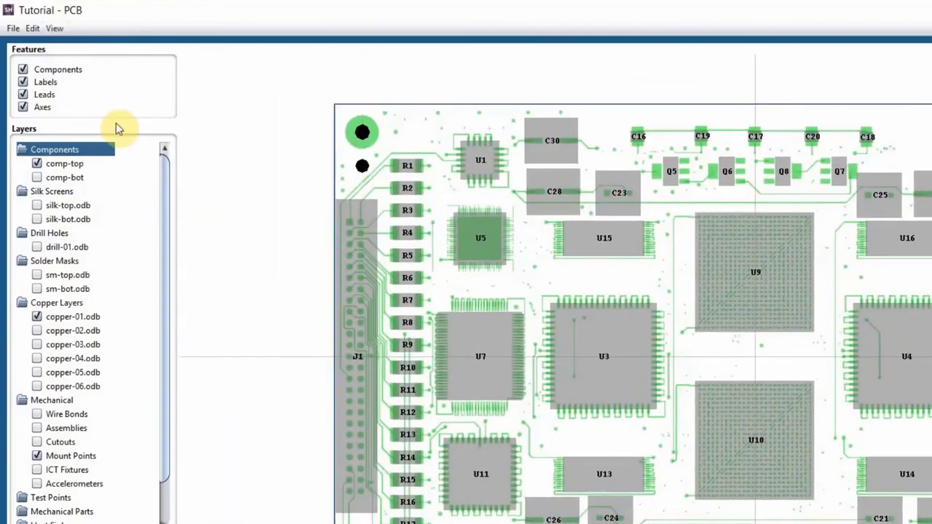